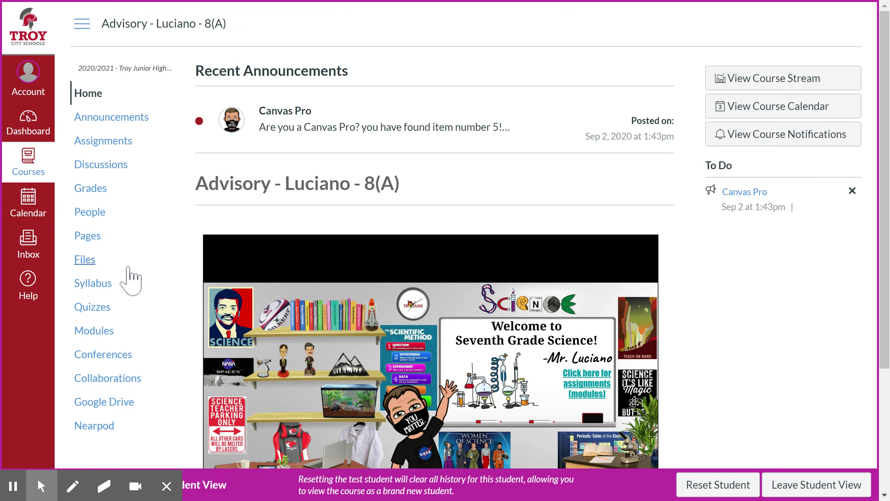
Step: Open the '0.1.5 Taking Canvas Quizzes' practice quiz from the course's Quizzes list
click(105, 308)
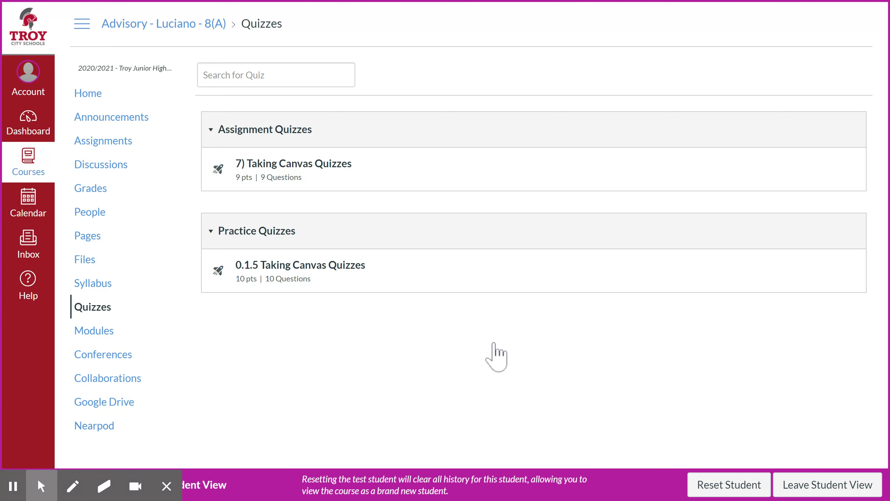
click(331, 268)
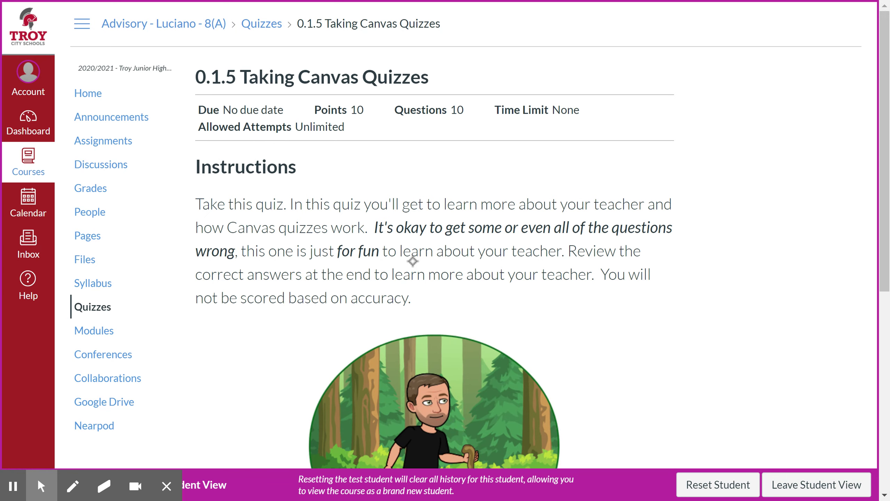
scroll(621, 392, down, 8)
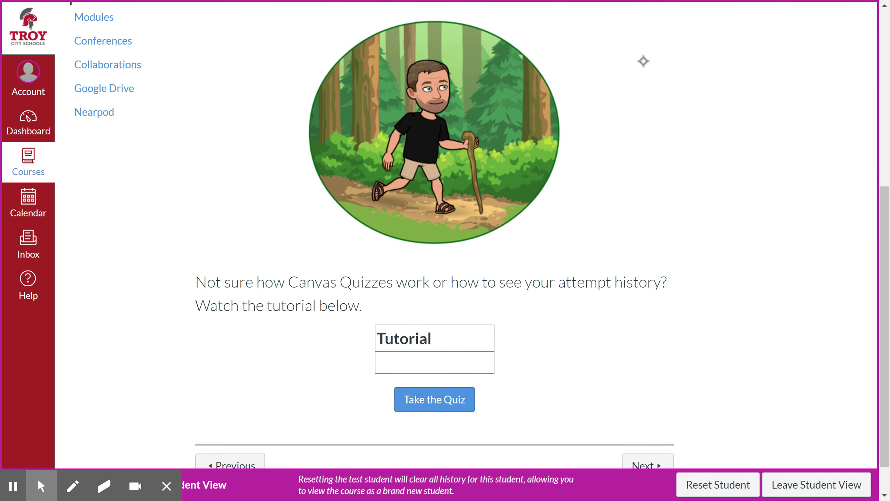
scroll(554, 390, down, 1)
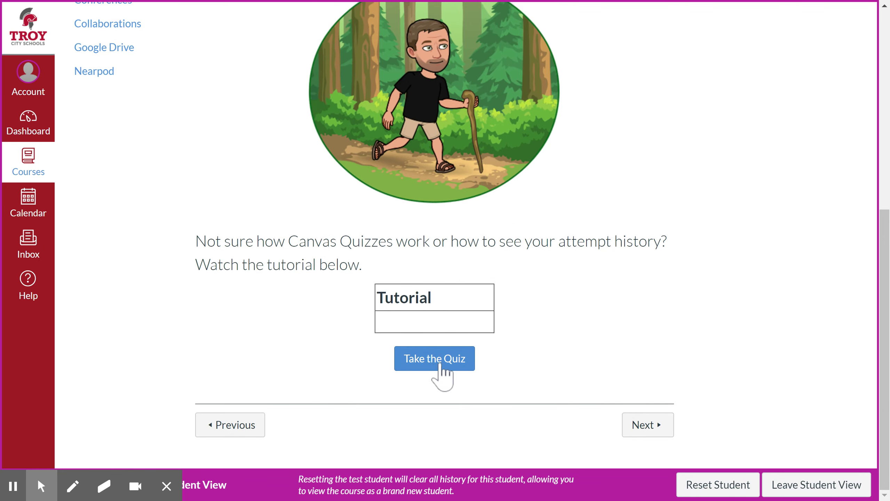
click(426, 365)
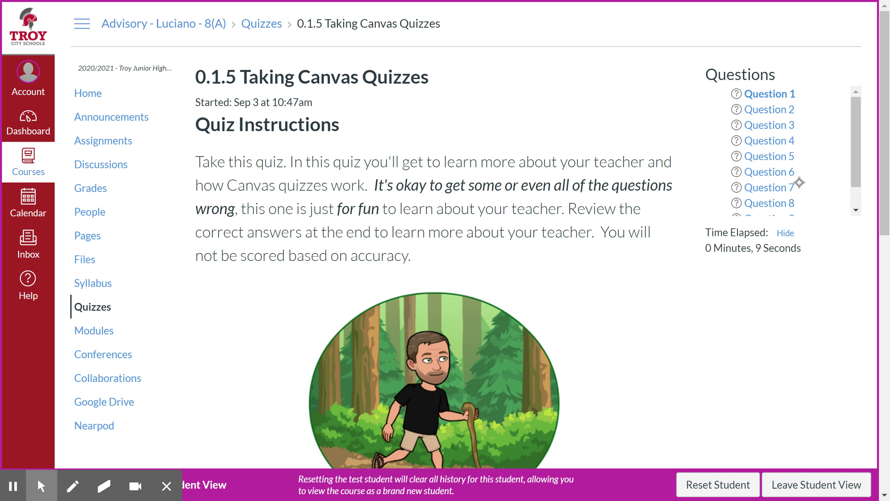
Step: Scroll past the quiz instructions to Question 1 about the teacher's favorite color
mouse_move(854, 163)
mouse_down()
mouse_move(855, 205)
mouse_move(856, 151)
mouse_up()
scroll(620, 362, down, 8)
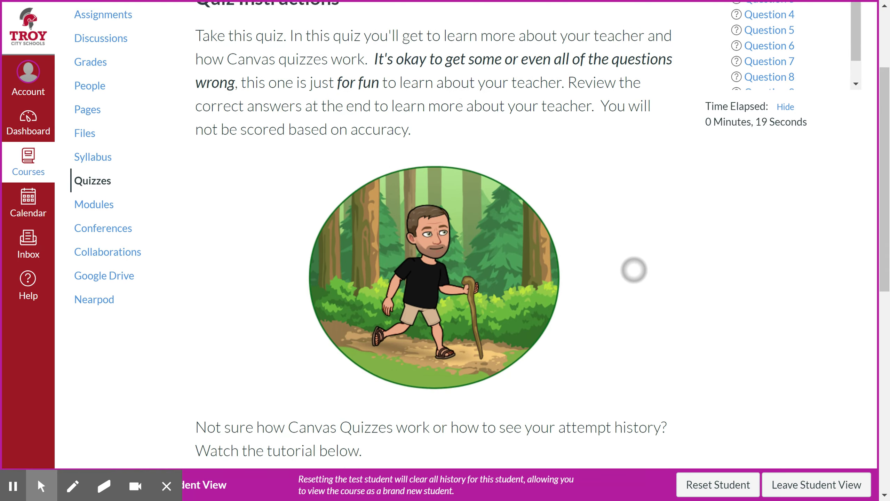
scroll(637, 55, down, 6)
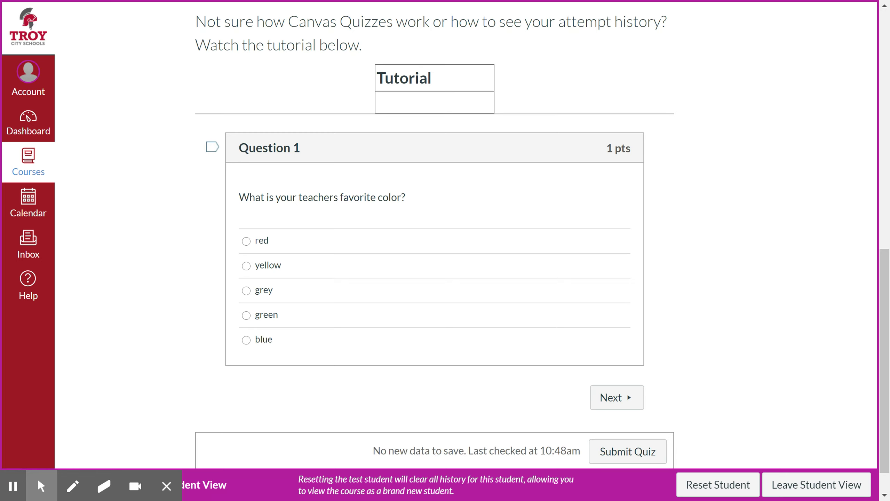
Step: Answer Question 1 with red, flag Question 2 unanswered, and advance to Question 3
click(256, 241)
click(613, 404)
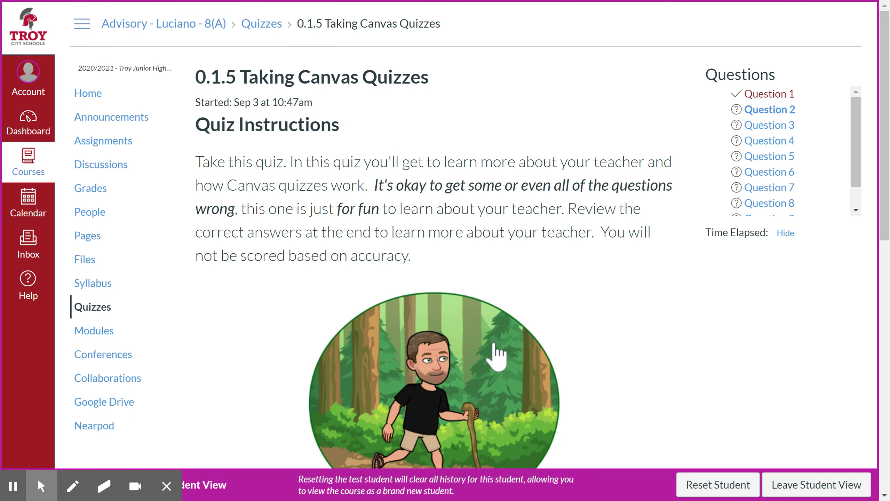
scroll(628, 258, down, 7)
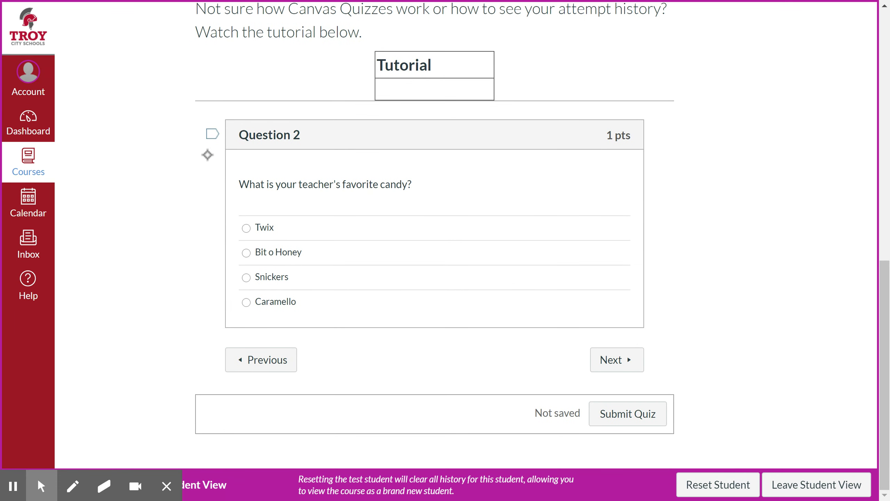
click(212, 134)
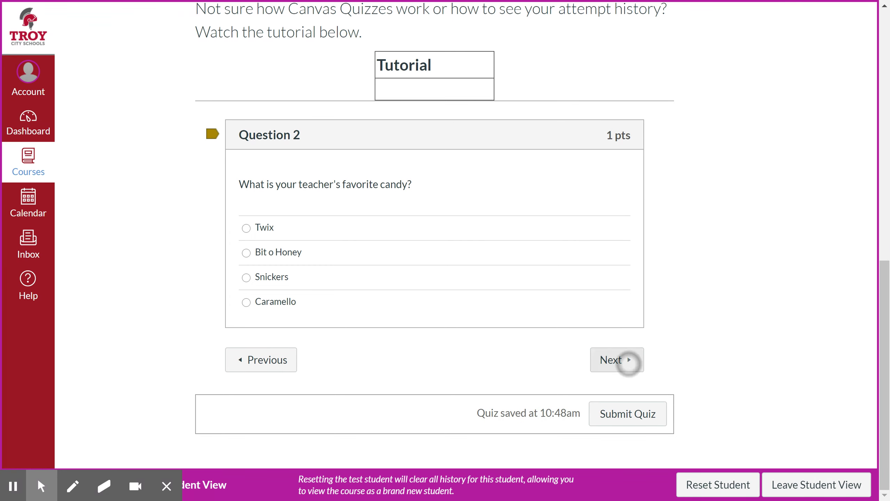
click(628, 360)
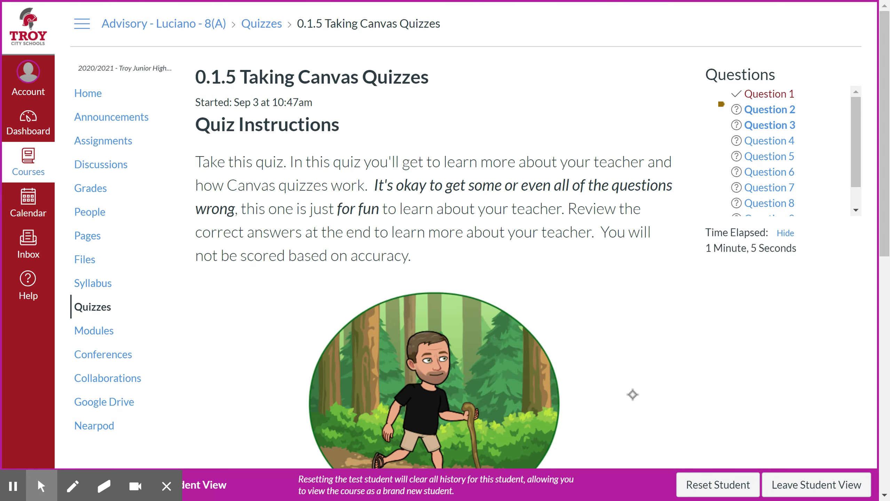
scroll(632, 394, down, 5)
Step: Answer Question 3 with 75 and Question 4 with Travel
scroll(653, 326, down, 3)
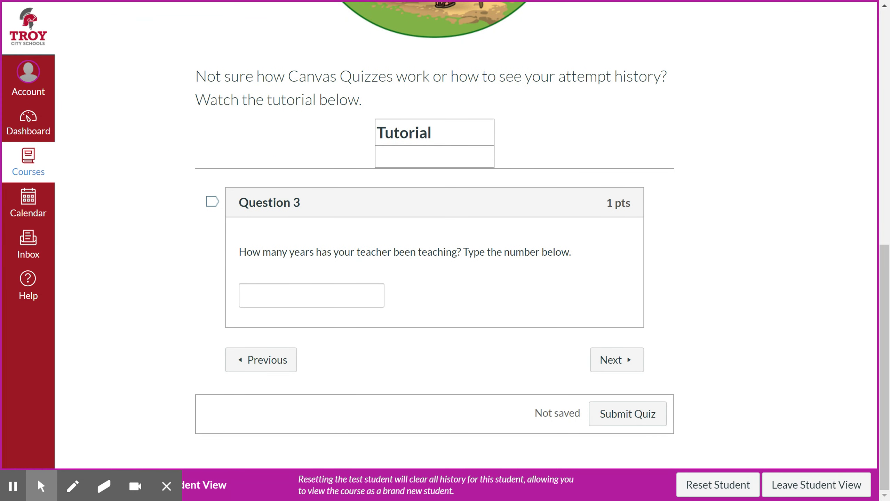
click(342, 298)
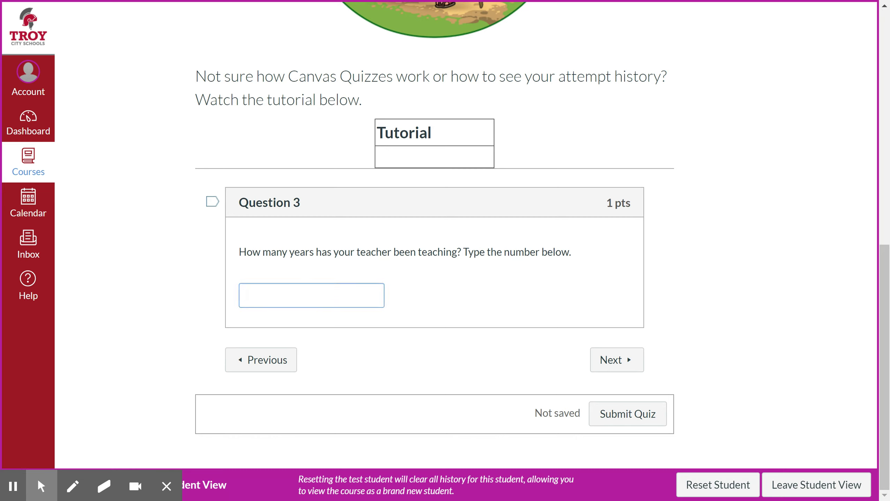
text(75)
click(627, 362)
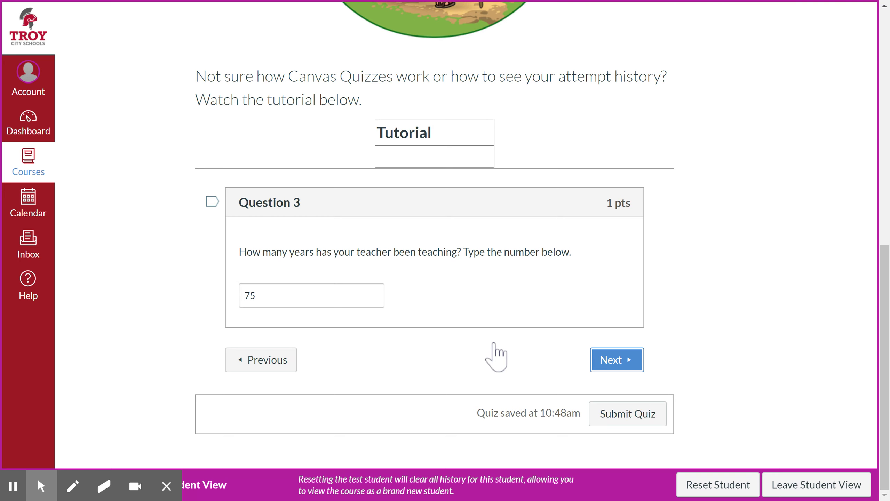
scroll(495, 351, down, 8)
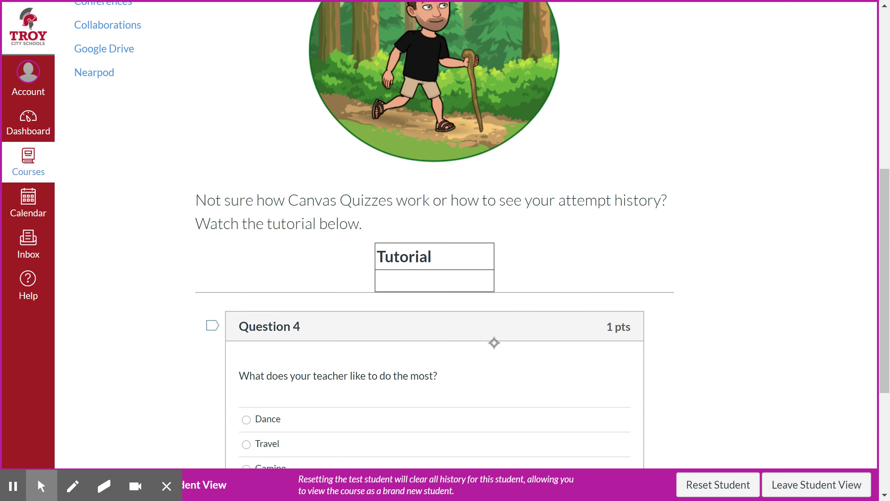
scroll(494, 343, down, 5)
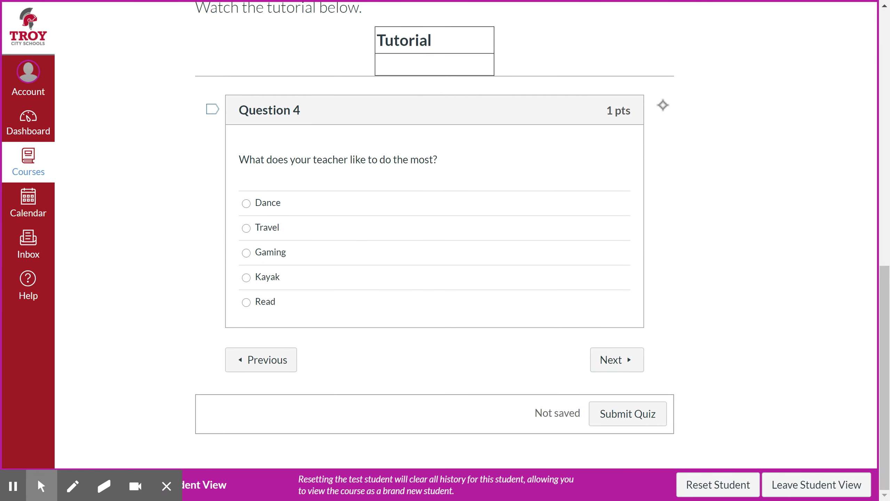
click(247, 228)
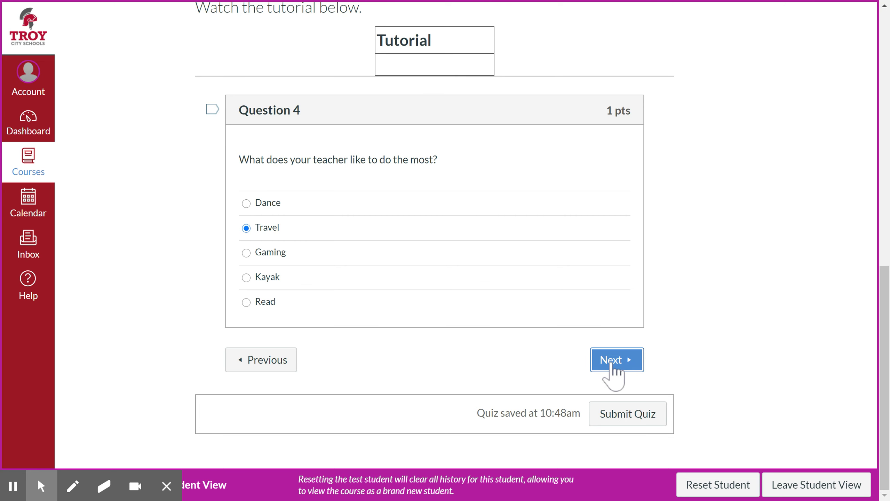
click(614, 360)
Step: Flag Question 5 for review without answering it and advance to Question 6
scroll(628, 351, down, 8)
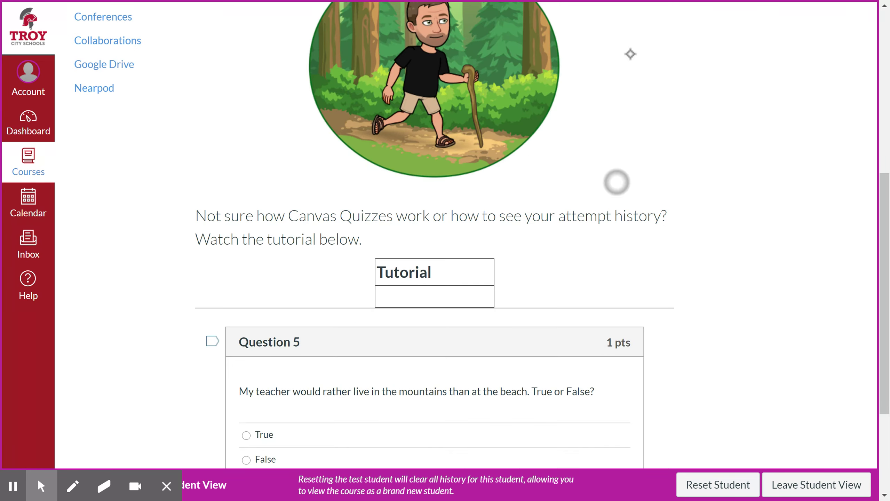
scroll(677, 306, down, 4)
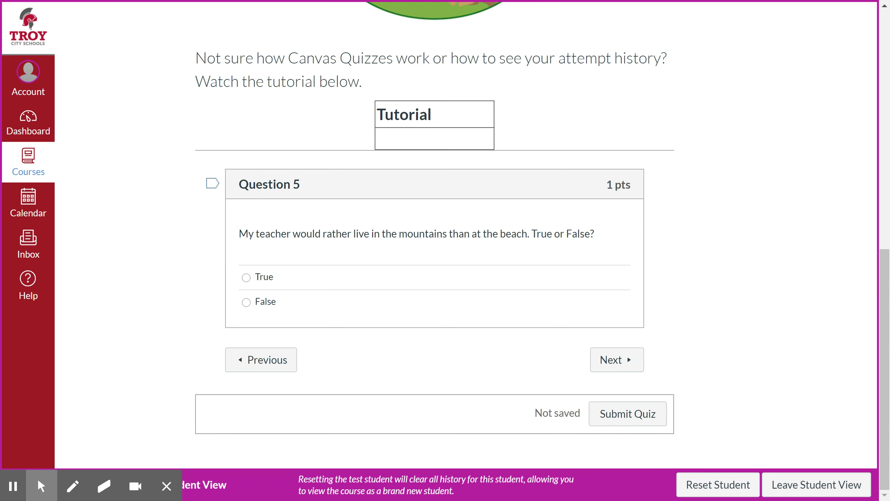
click(212, 183)
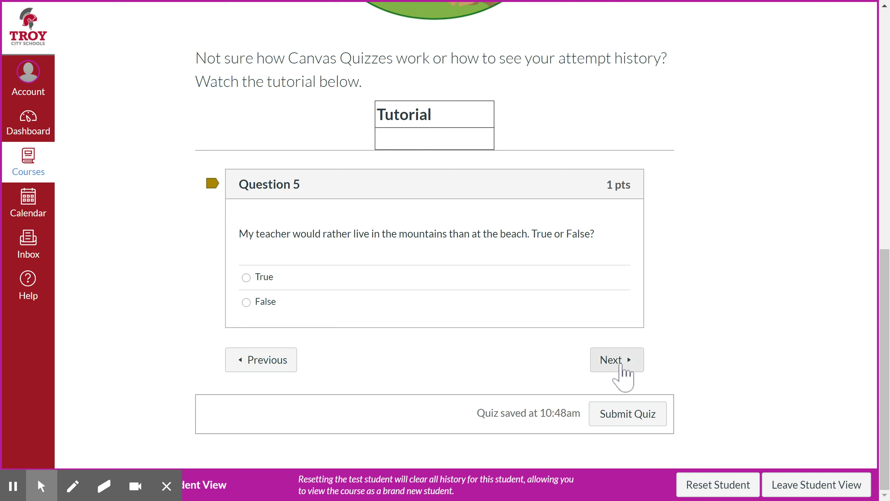
click(605, 360)
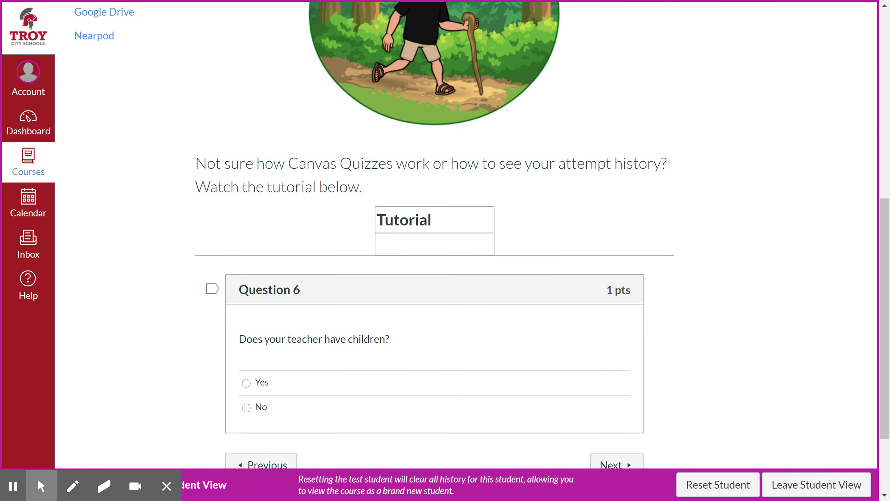
Step: Answer Question 6 with Yes and move to Question 7
click(262, 379)
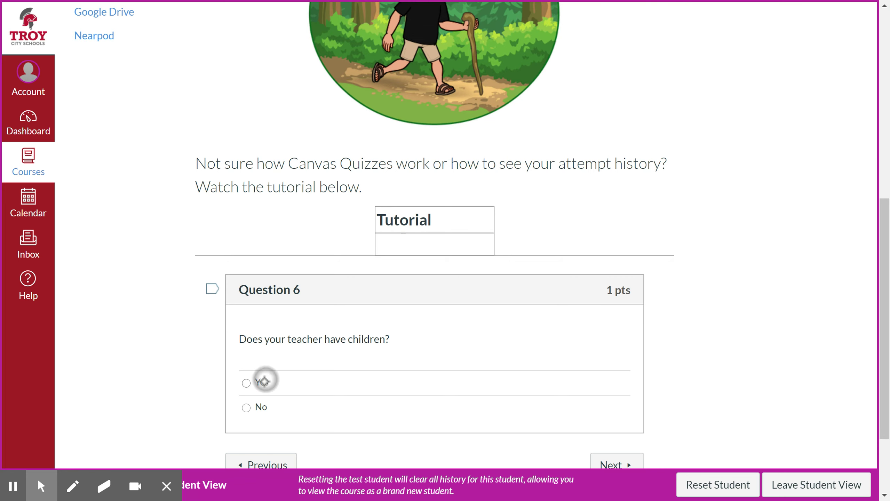
click(621, 464)
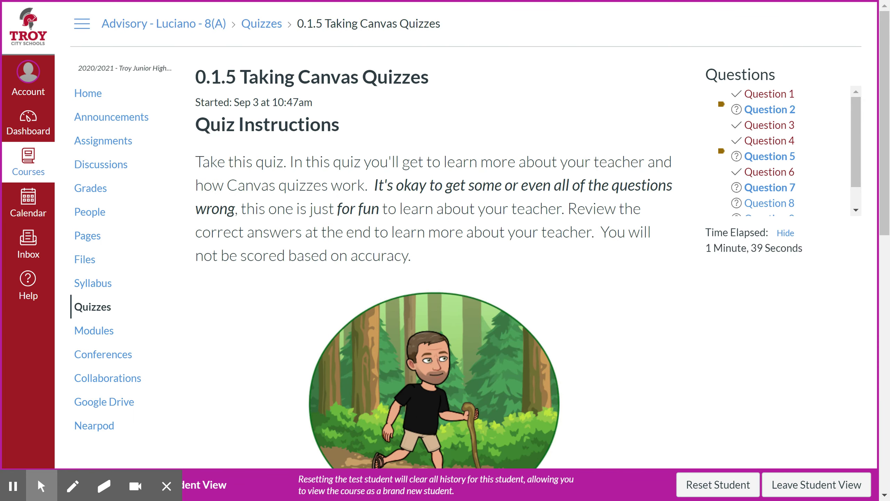
scroll(678, 364, down, 4)
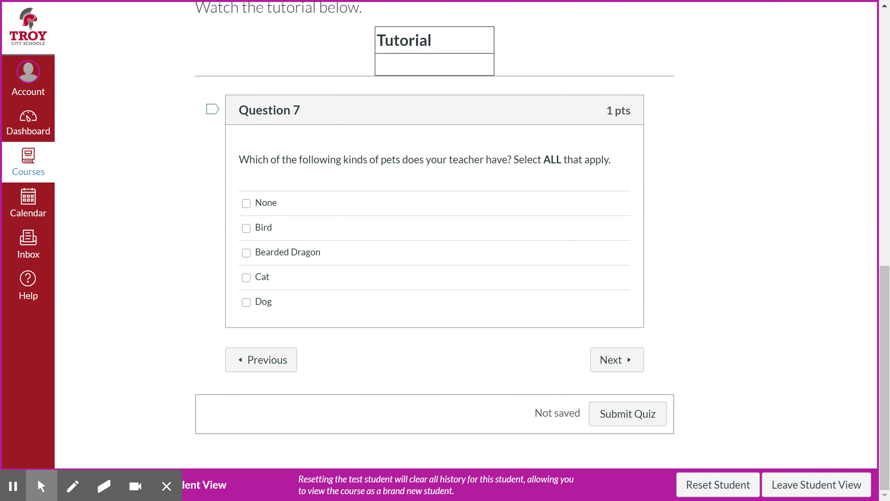
Step: Leave only Bearded Dragon checked as Question 7's pet answer, then advance to Question 8
click(275, 207)
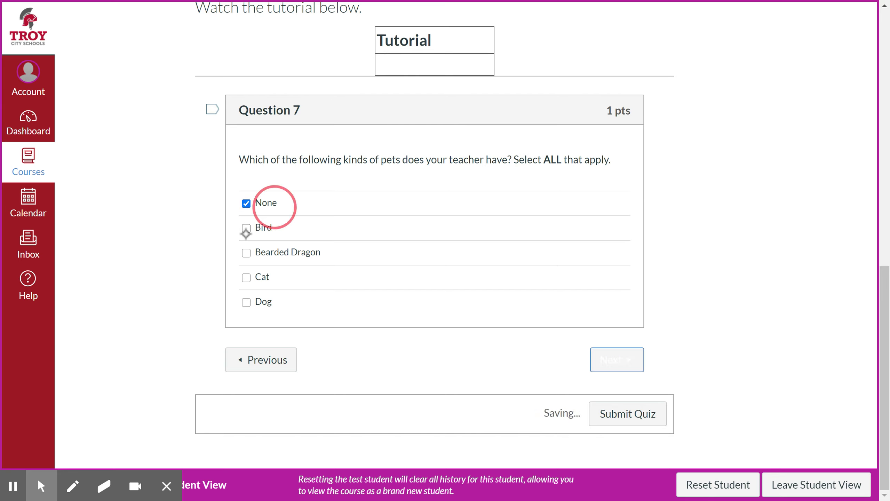
click(246, 229)
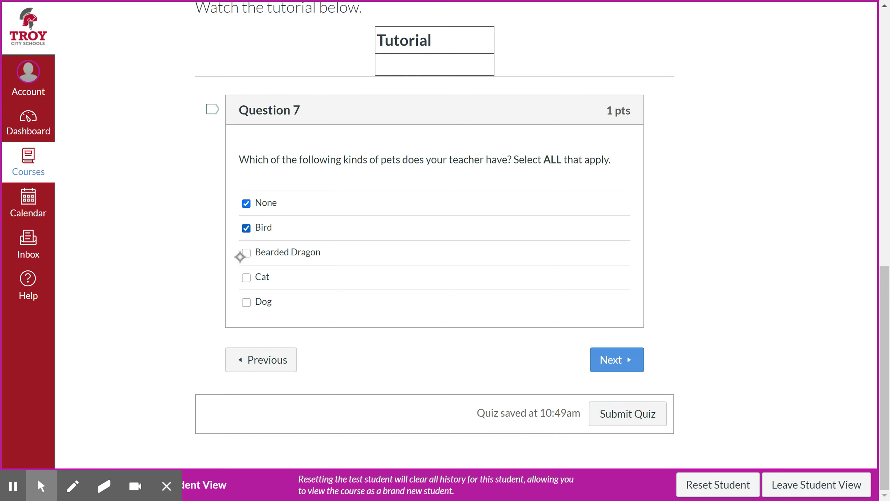
click(282, 256)
click(259, 278)
click(263, 303)
click(262, 278)
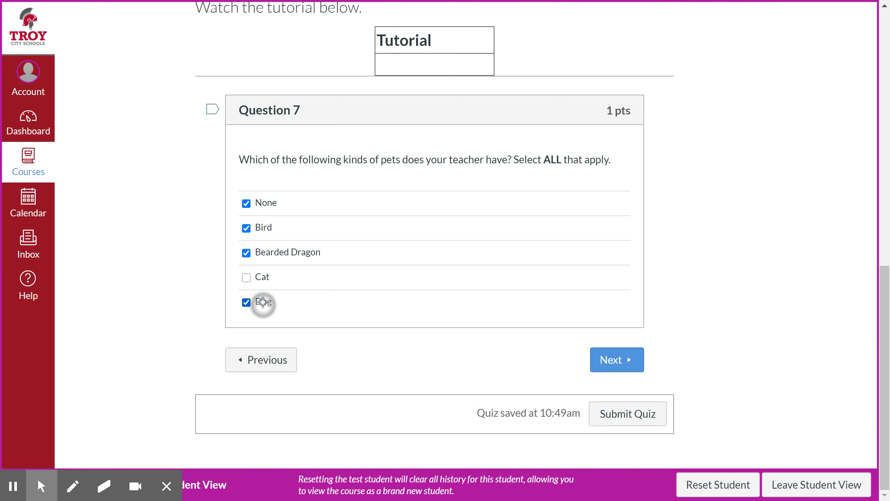
click(263, 302)
click(264, 228)
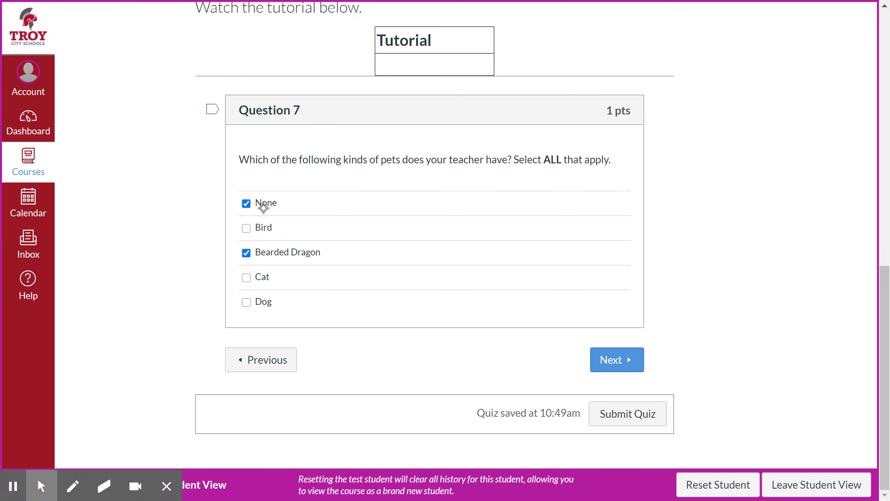
click(263, 207)
click(597, 362)
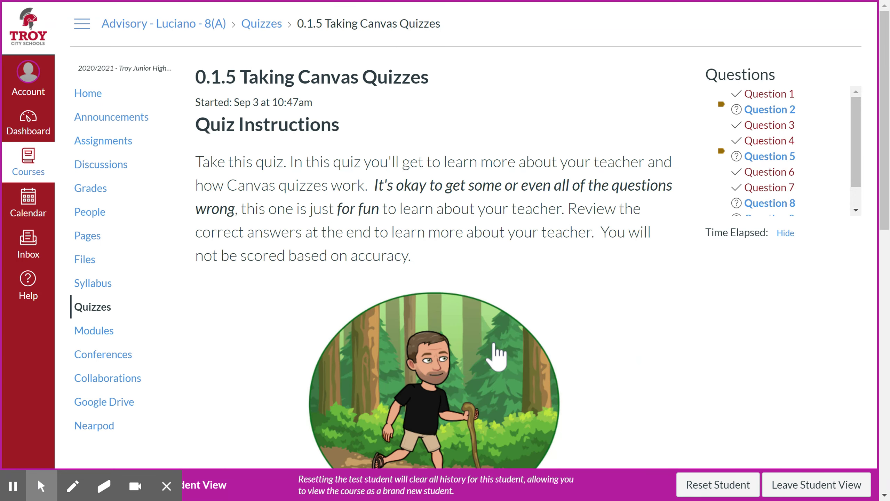
Step: Match Question 8's names: cat Mr. Metropolis, father Fido, dog Dave
scroll(684, 150, down, 4)
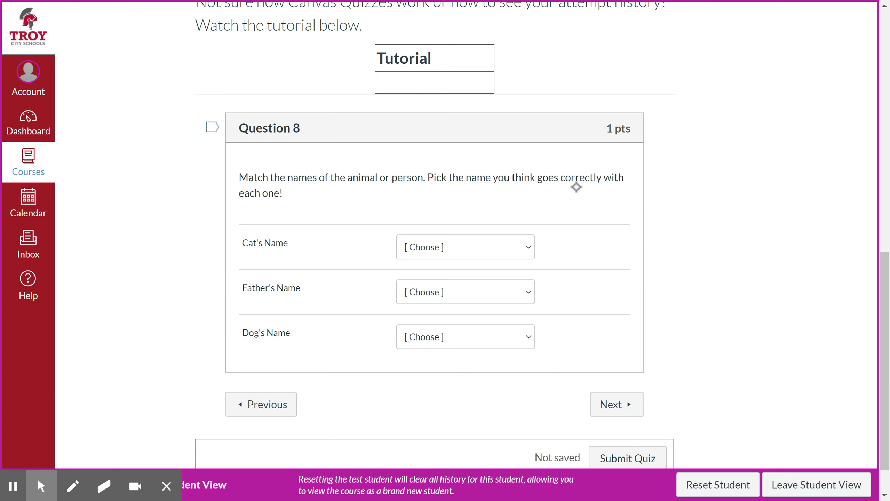
click(453, 258)
click(424, 306)
click(477, 302)
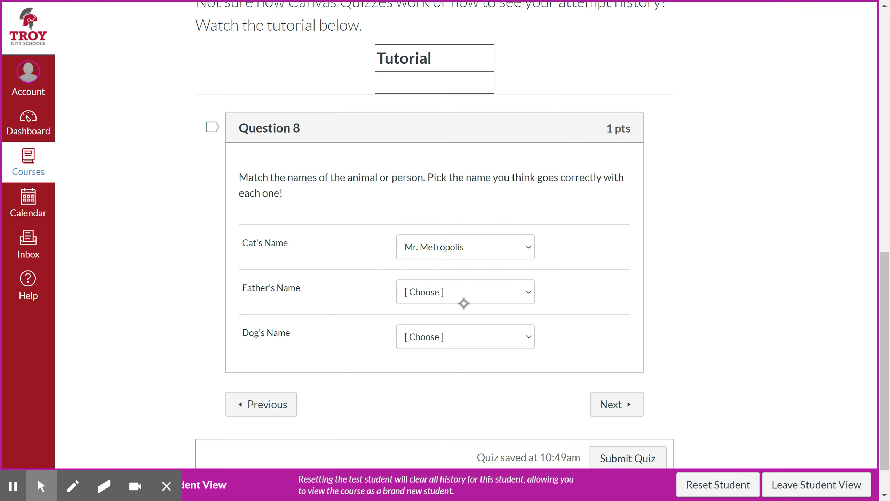
click(453, 374)
click(446, 365)
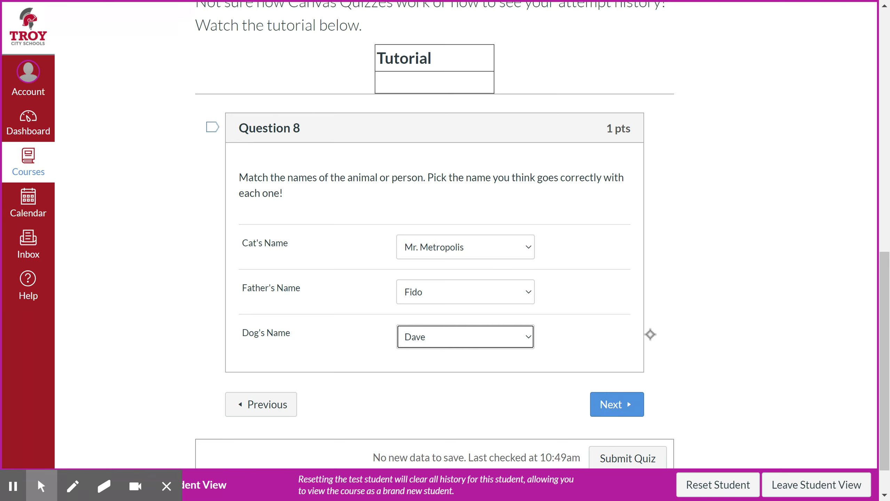
click(600, 411)
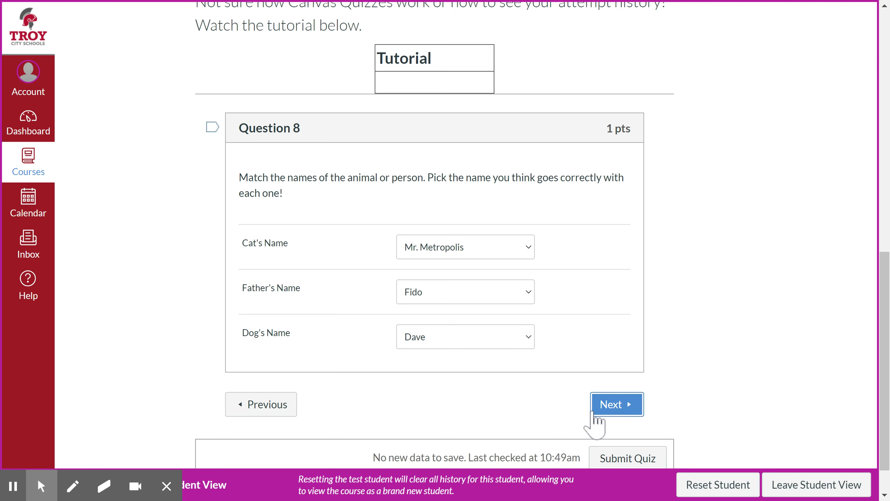
Step: Answer Question 9 with Veternarian and advance to Question 10
scroll(495, 347, down, 10)
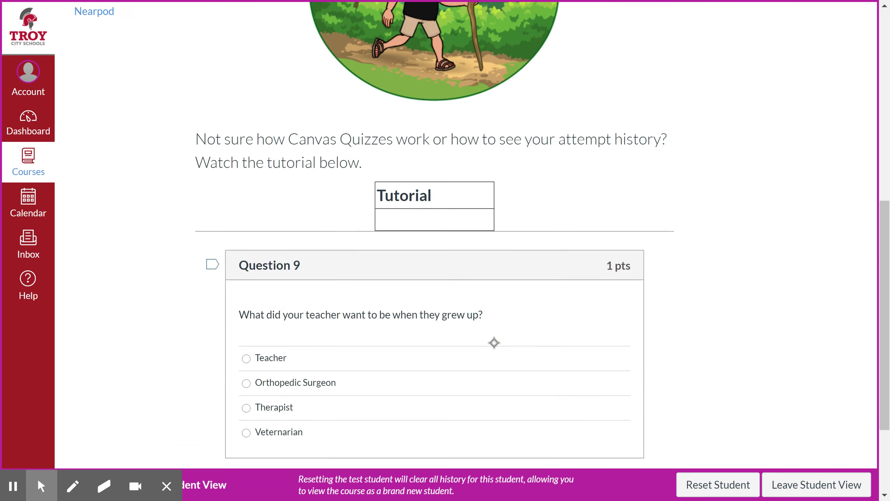
scroll(649, 292, down, 4)
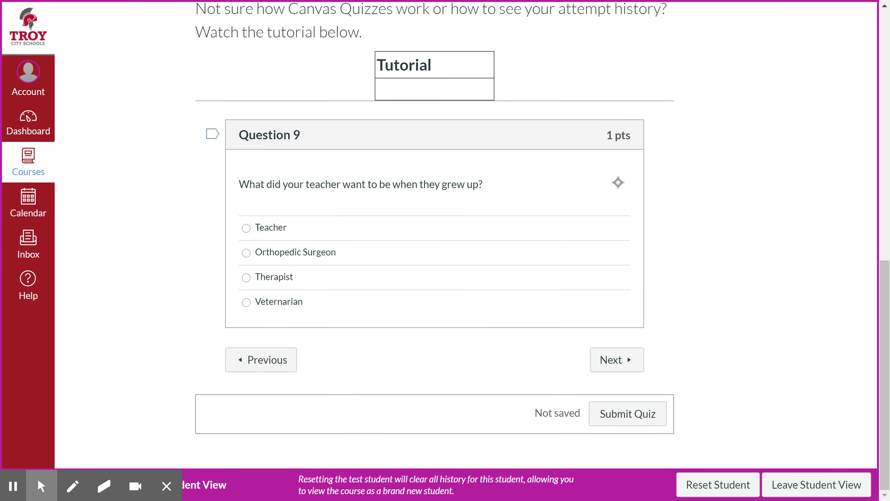
click(284, 300)
click(629, 366)
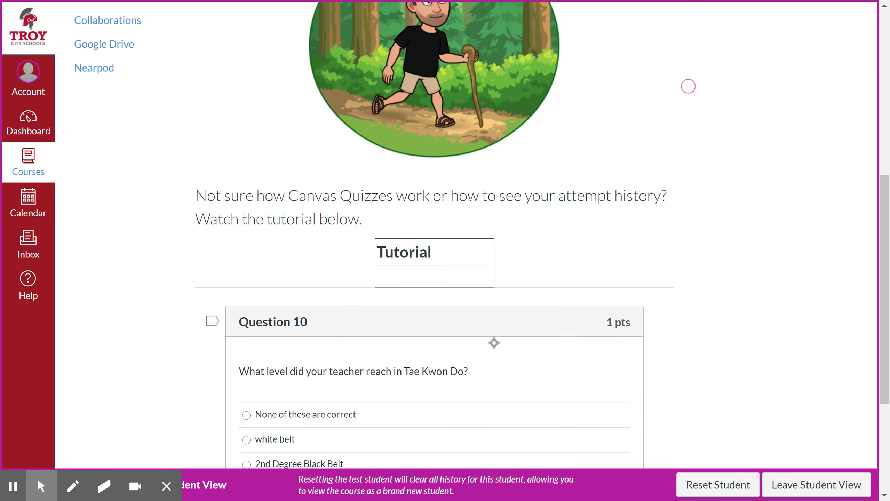
Step: Answer Question 10 with 1st Degree Black Belt and attempt to submit the quiz
scroll(669, 305, down, 5)
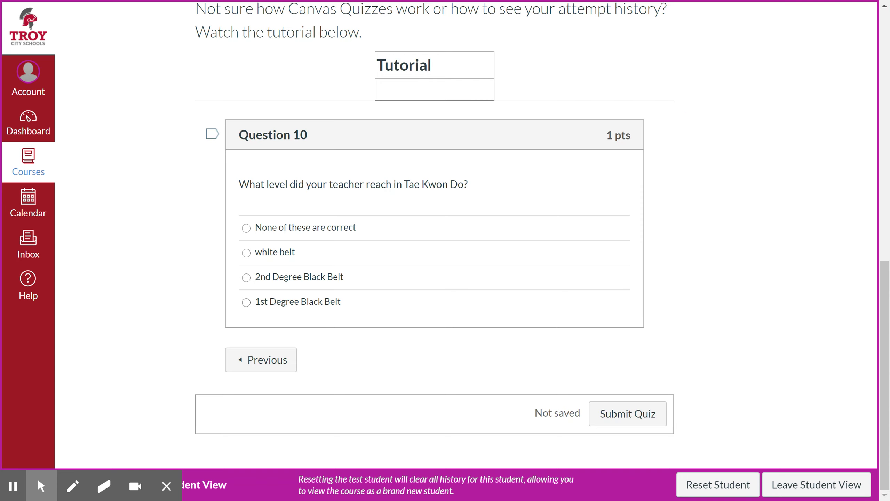
click(309, 302)
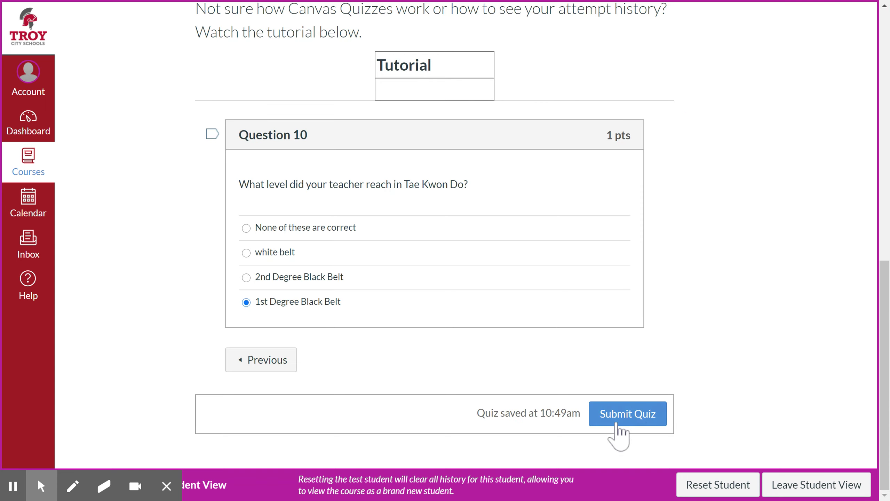
click(630, 423)
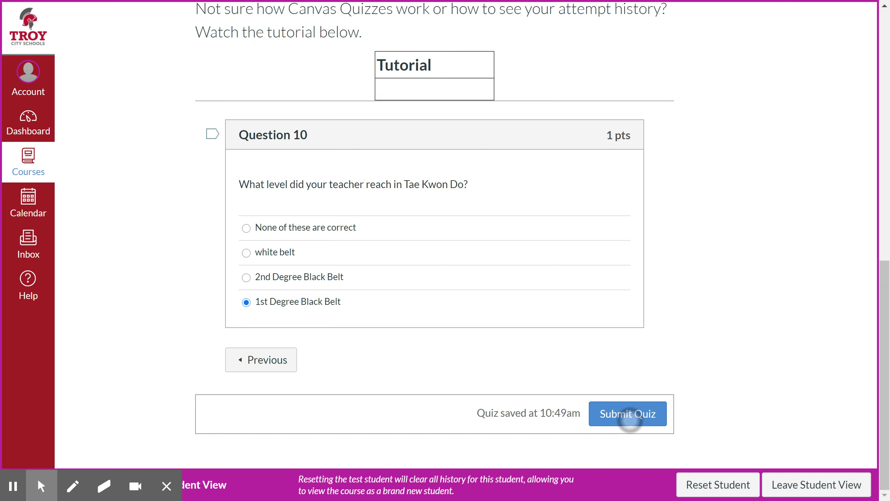
scroll(706, 180, up, 10)
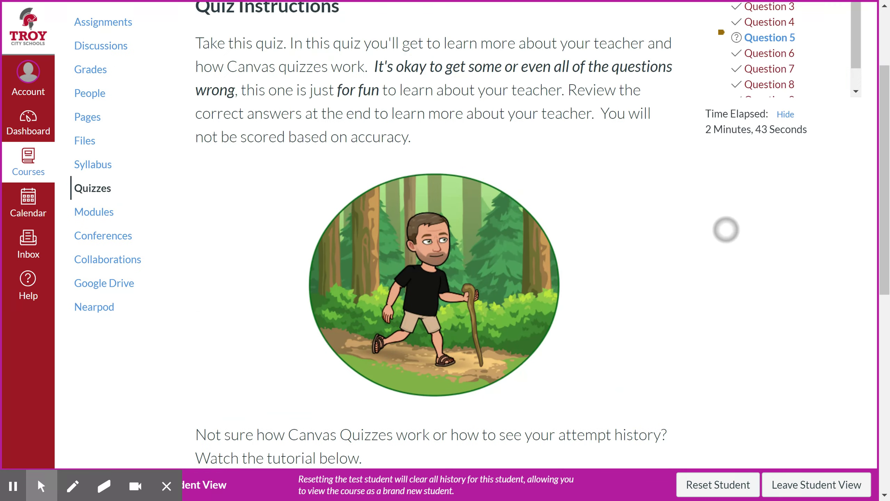
Step: Answer the flagged Question 2 with Bit o Honey as the favorite candy
scroll(727, 230, up, 3)
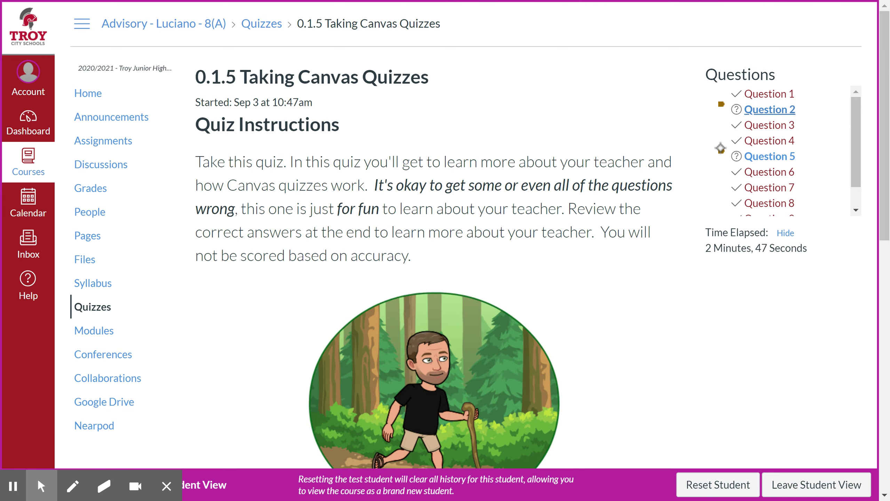
scroll(602, 378, down, 10)
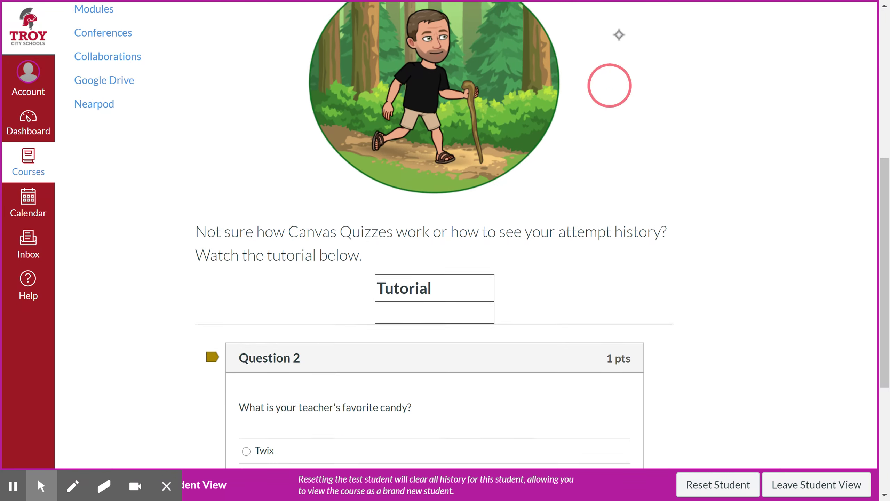
scroll(618, 271, down, 5)
scroll(580, 71, up, 13)
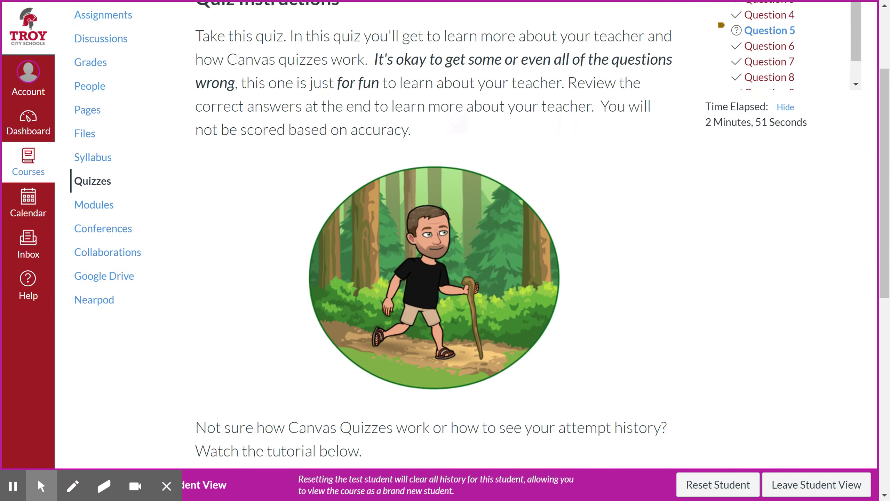
scroll(580, 72, down, 10)
scroll(434, 245, down, 1)
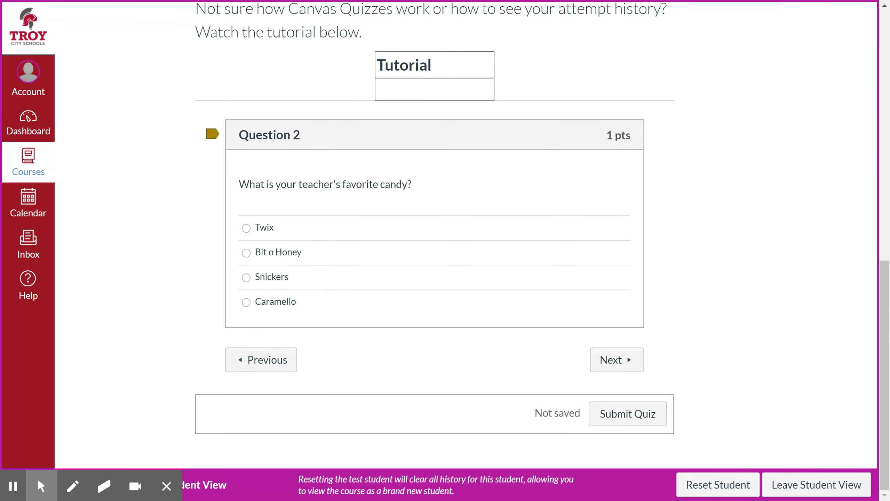
click(246, 253)
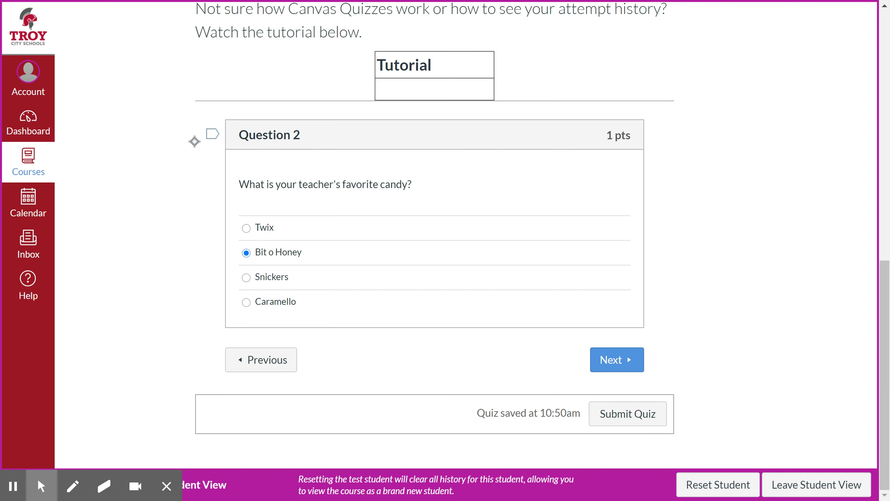
click(619, 365)
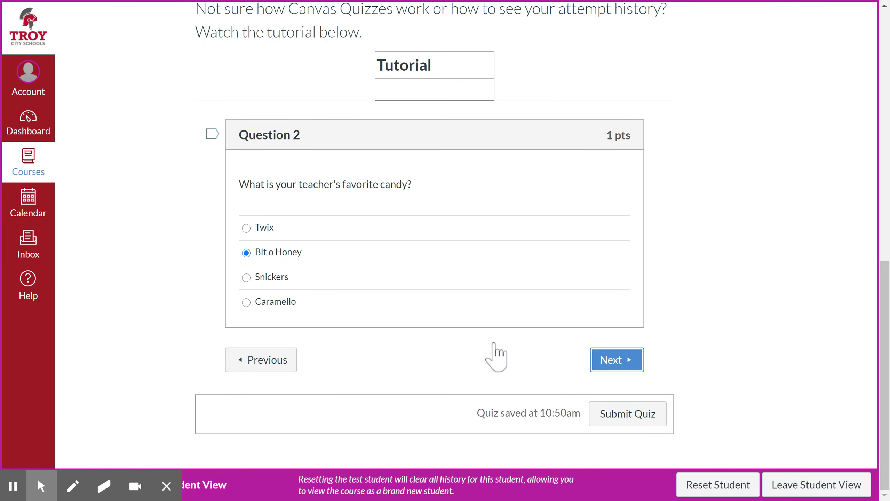
Step: Jump to the flagged Question 5 from the Questions sidebar
scroll(496, 356, down, 8)
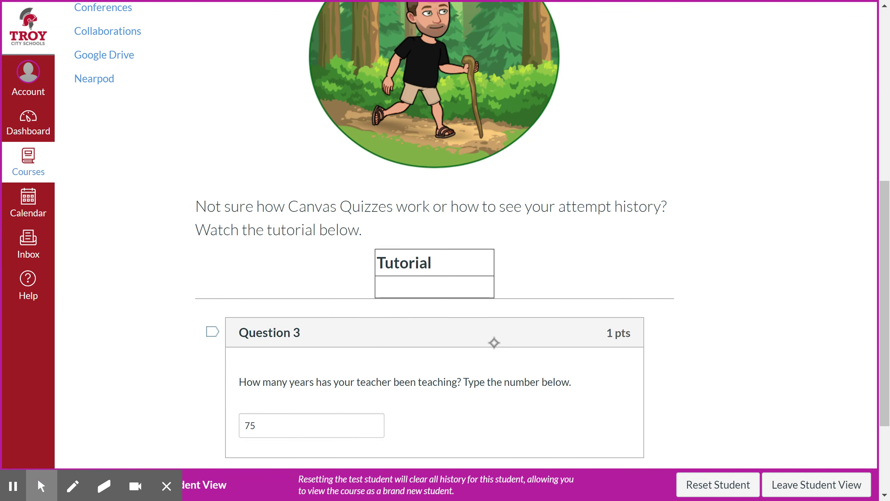
scroll(494, 343, up, 10)
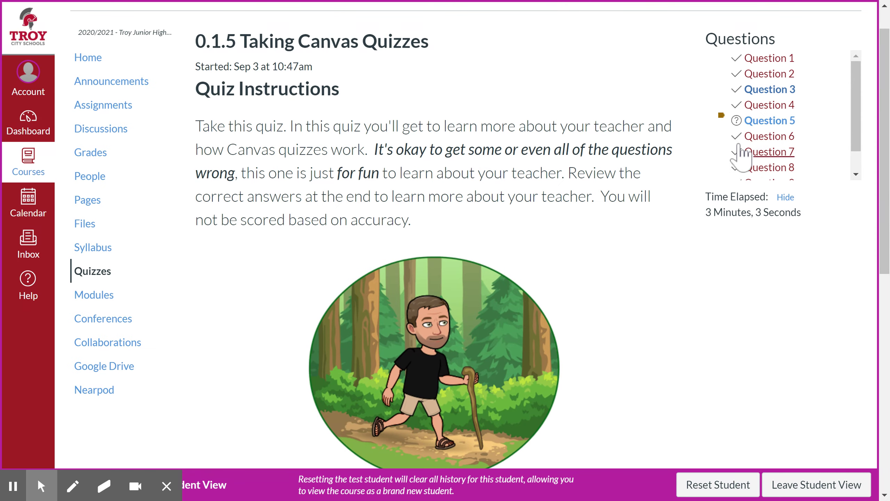
click(737, 121)
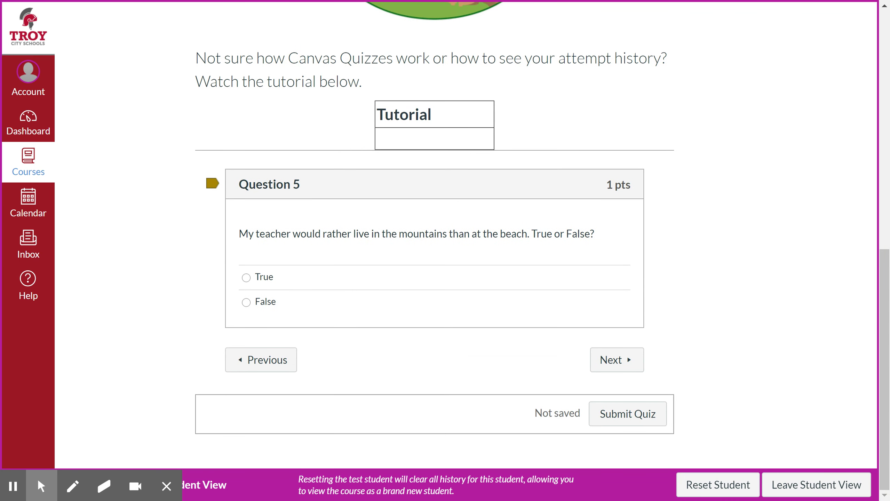
Step: Answer Question 5 with False and remove its review flag
click(246, 278)
click(246, 302)
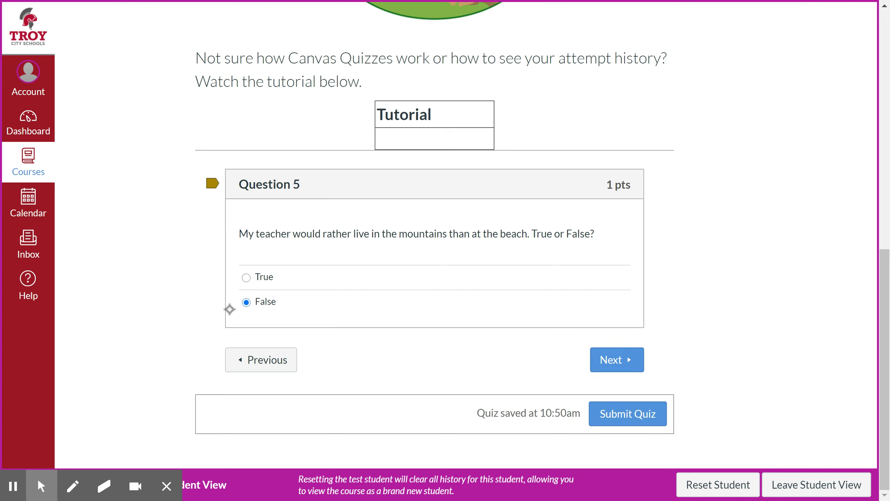
click(213, 183)
Step: Submit the completed quiz for grading
scroll(706, 348, up, 9)
scroll(712, 280, up, 3)
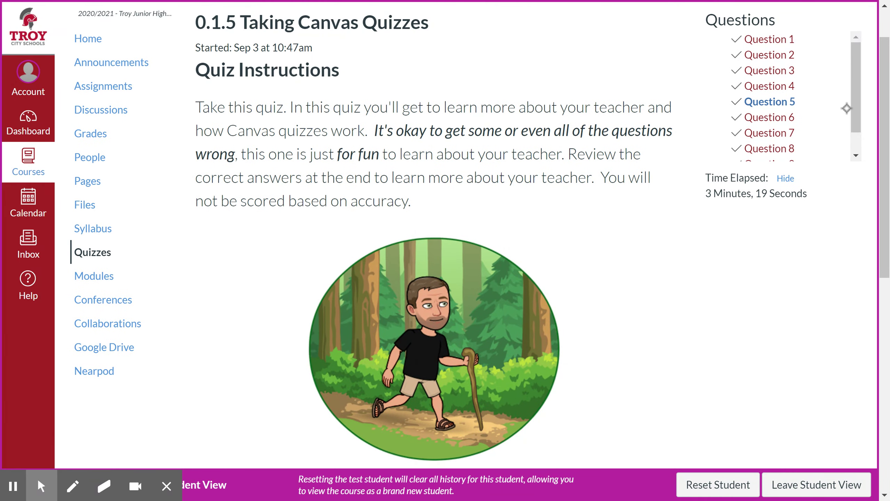
mouse_move(854, 110)
mouse_down()
mouse_move(853, 138)
mouse_move(855, 95)
mouse_up()
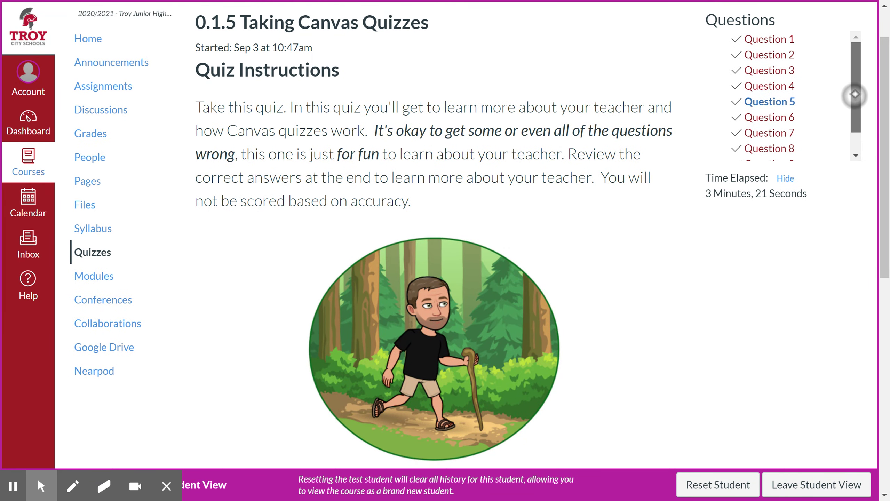
scroll(631, 390, down, 12)
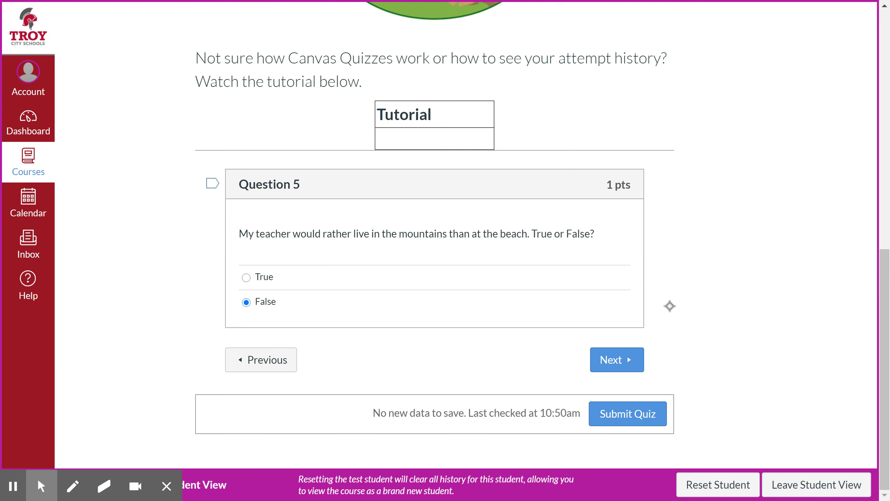
click(644, 415)
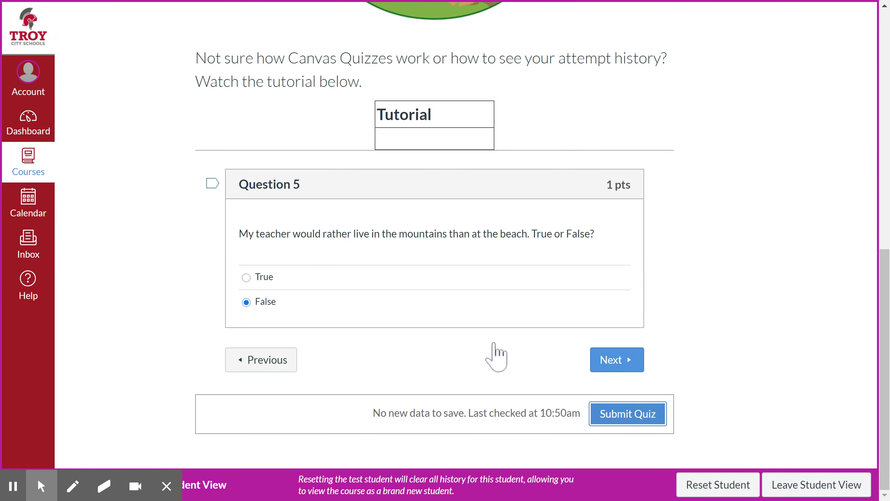
scroll(620, 378, down, 5)
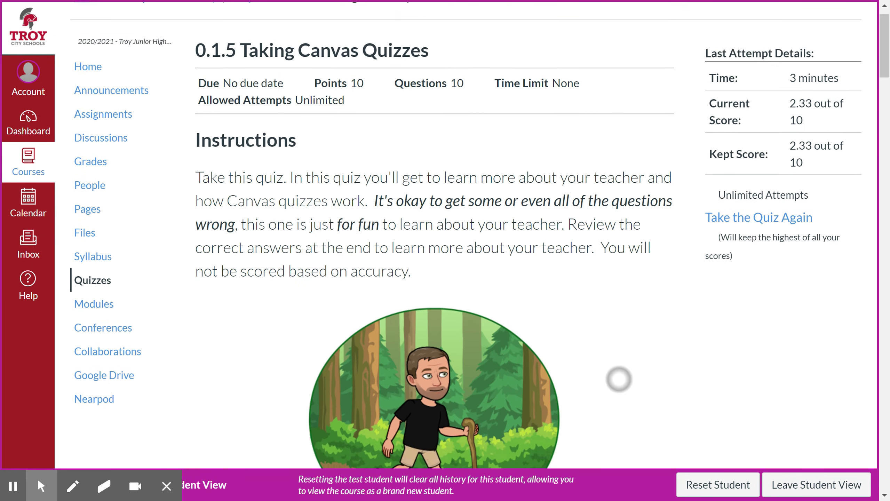
scroll(620, 226, up, 4)
scroll(619, 339, down, 1)
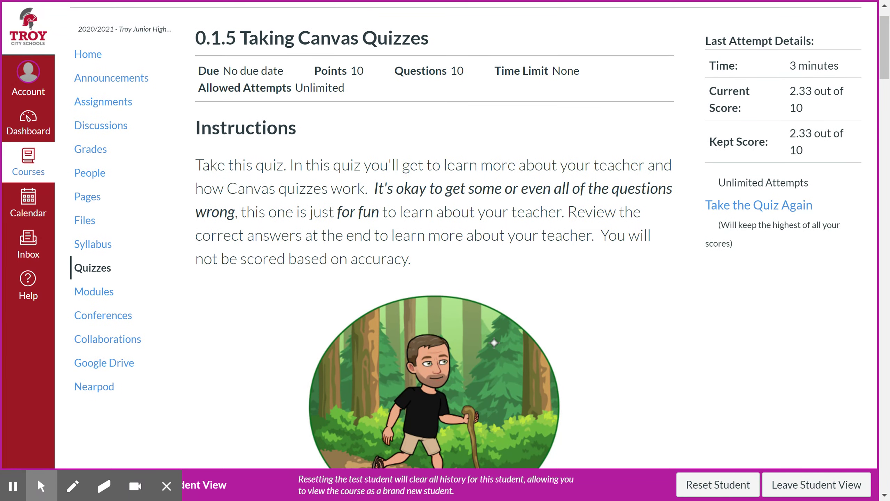
scroll(636, 323, down, 10)
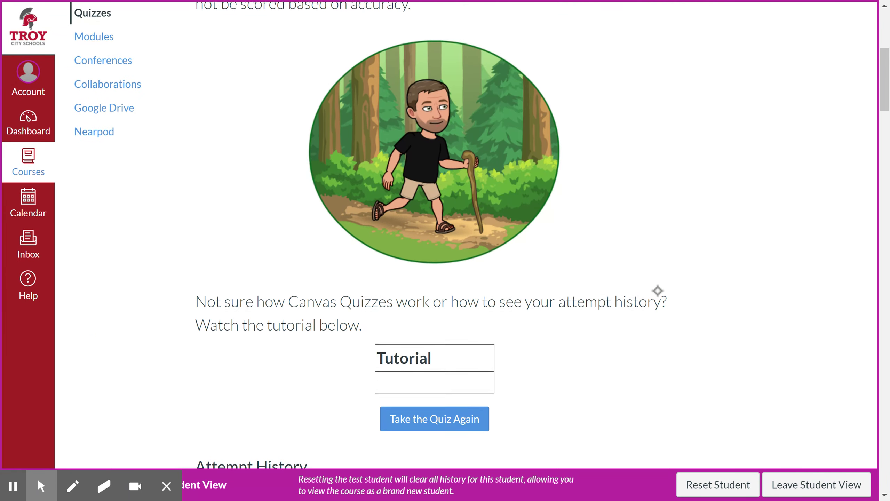
scroll(650, 264, down, 4)
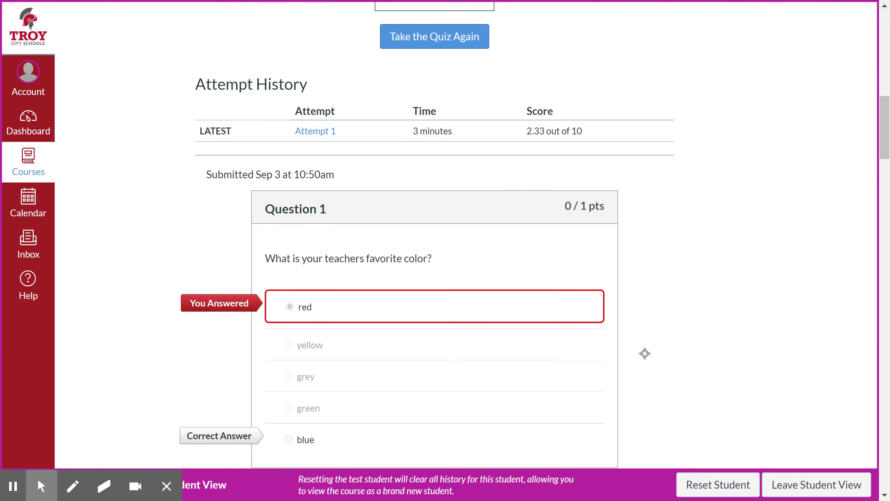
scroll(649, 299, down, 3)
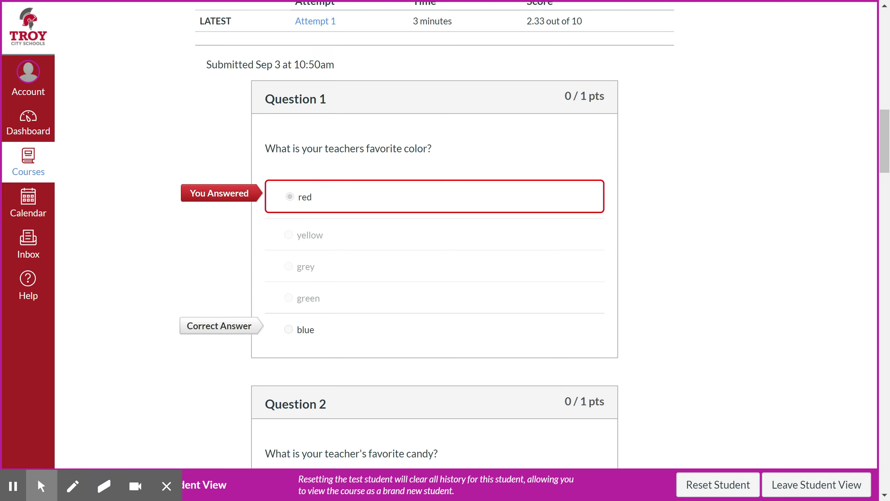
scroll(696, 223, down, 3)
scroll(696, 332, up, 5)
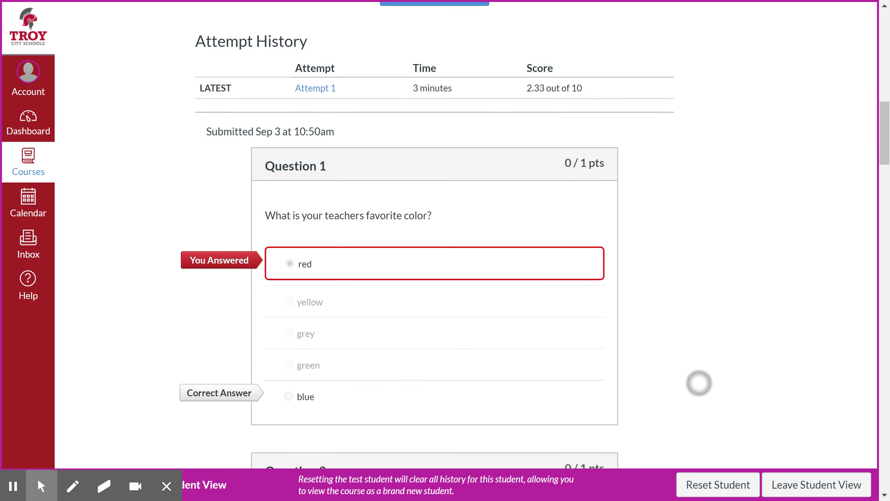
scroll(699, 382, up, 5)
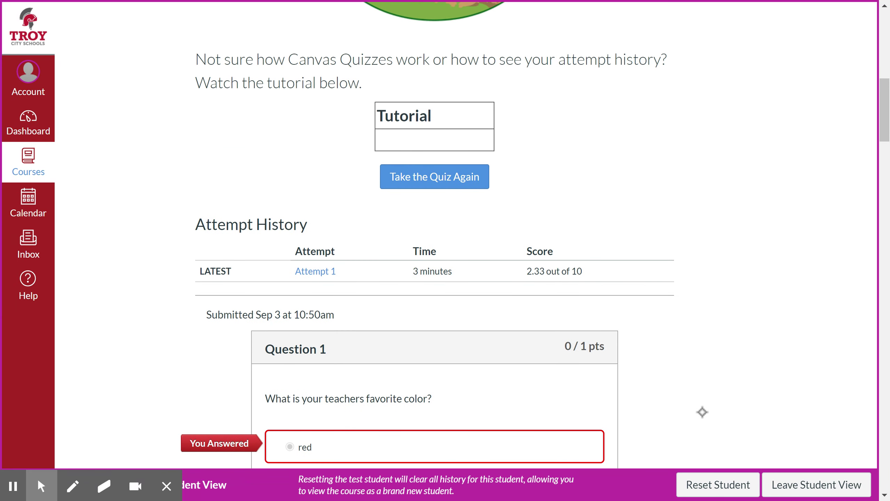
scroll(702, 413, down, 20)
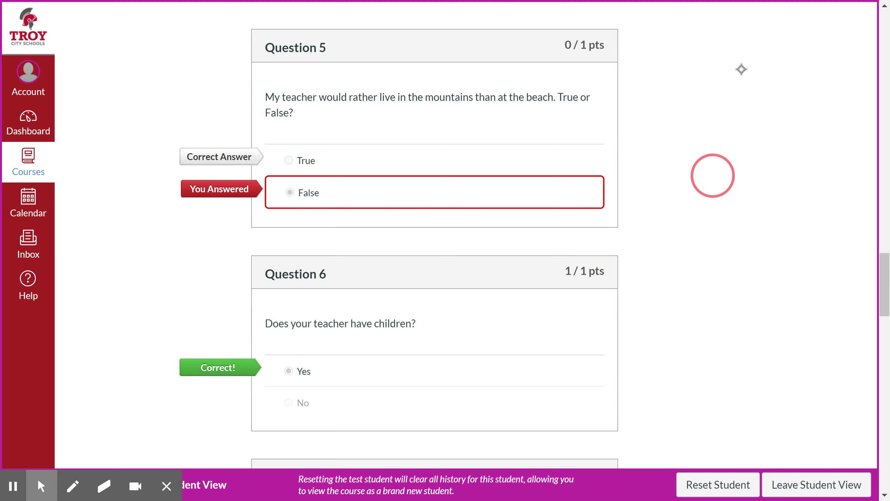
scroll(741, 69, down, 20)
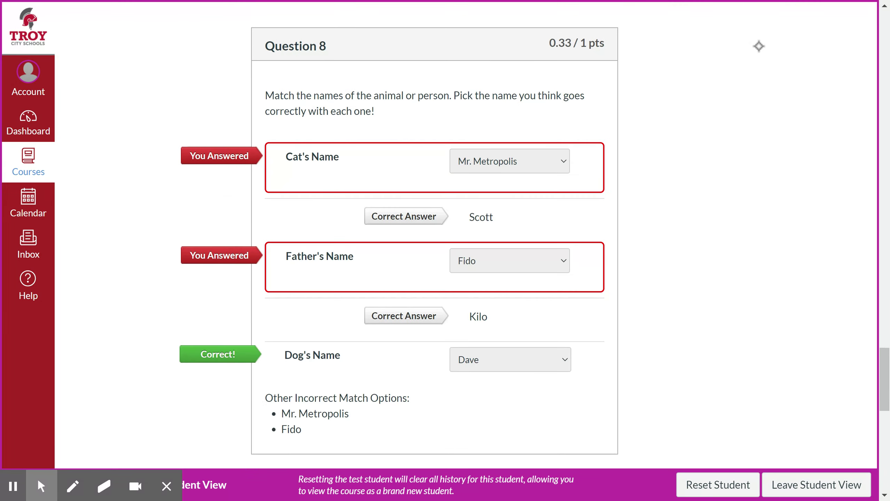
scroll(759, 46, down, 18)
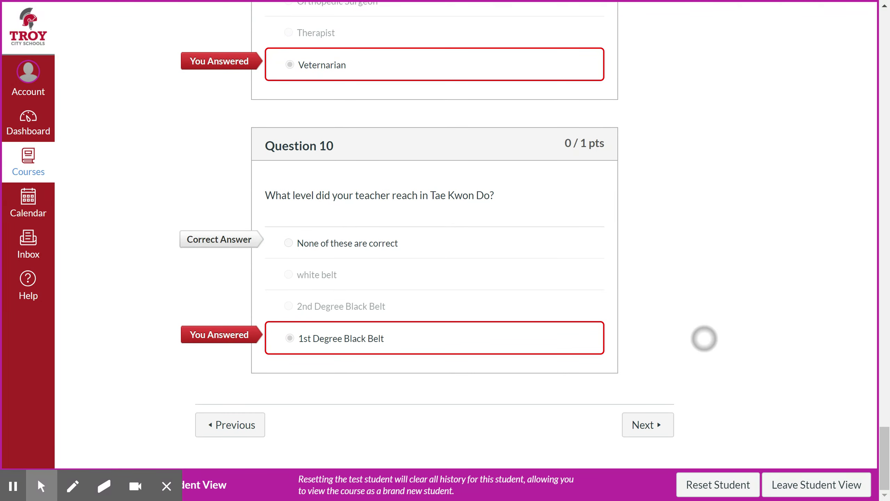
scroll(737, 175, up, 15)
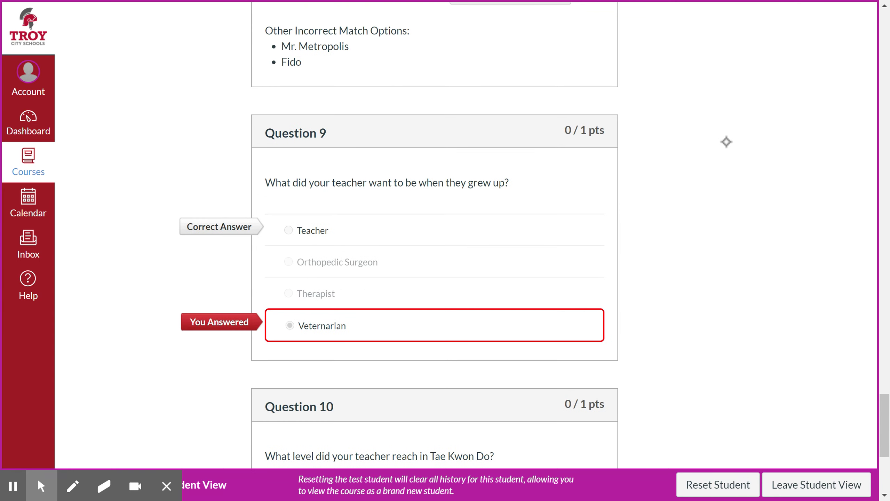
scroll(730, 93, up, 15)
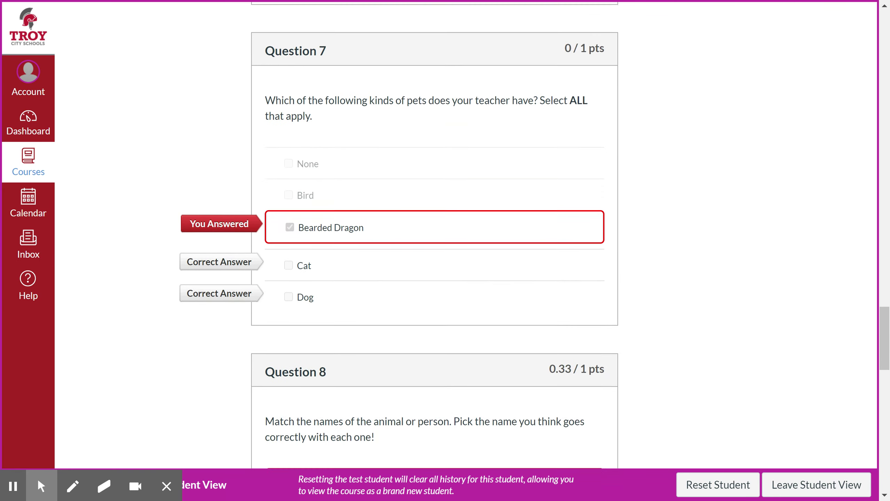
scroll(702, 91, up, 15)
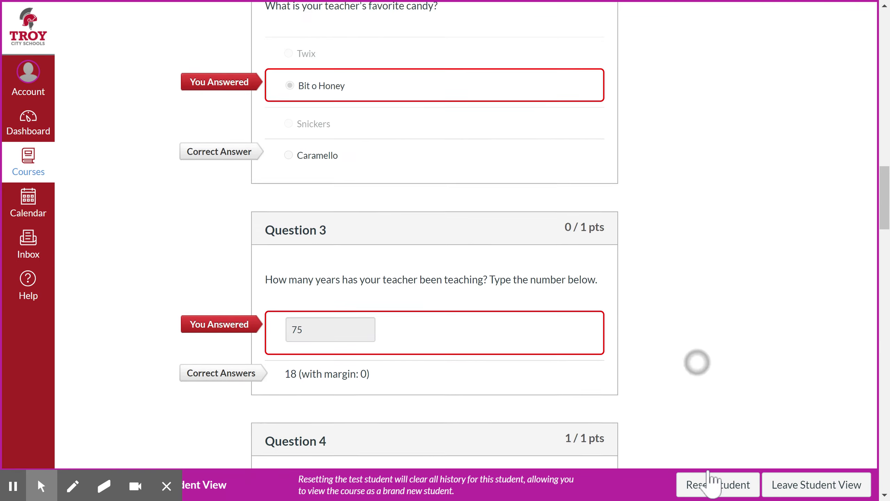
scroll(707, 382, up, 10)
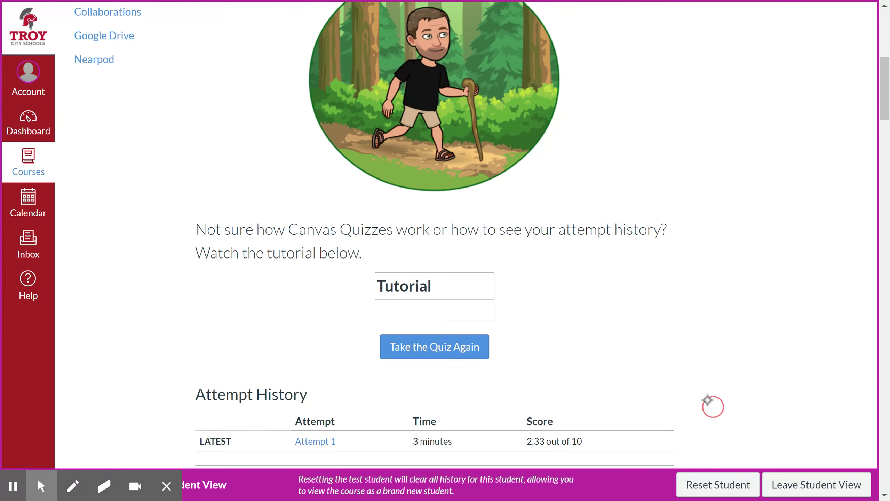
scroll(702, 368, up, 6)
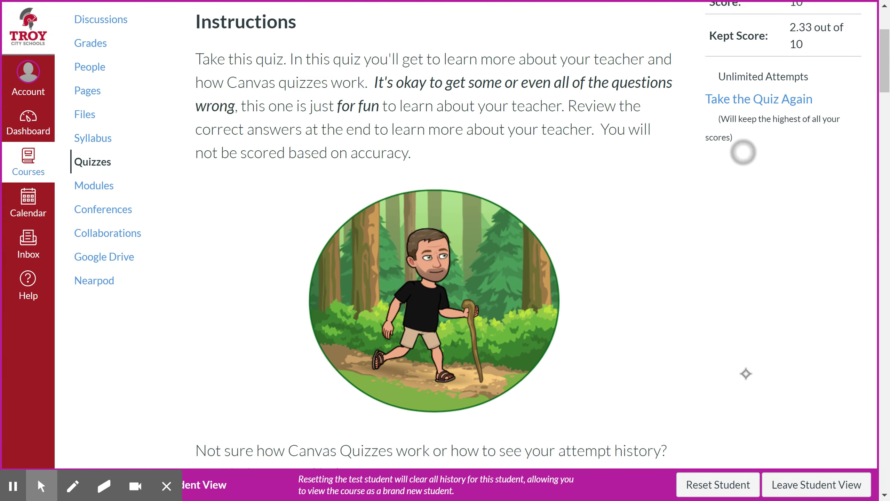
scroll(729, 268, up, 3)
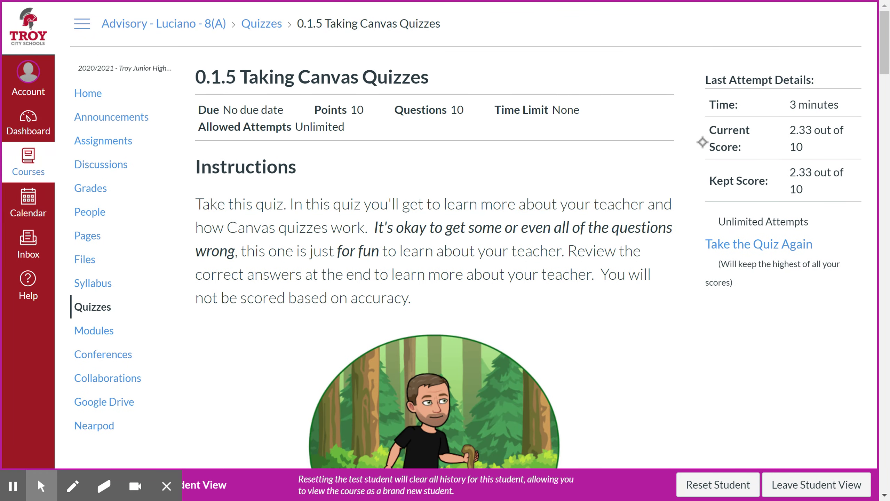